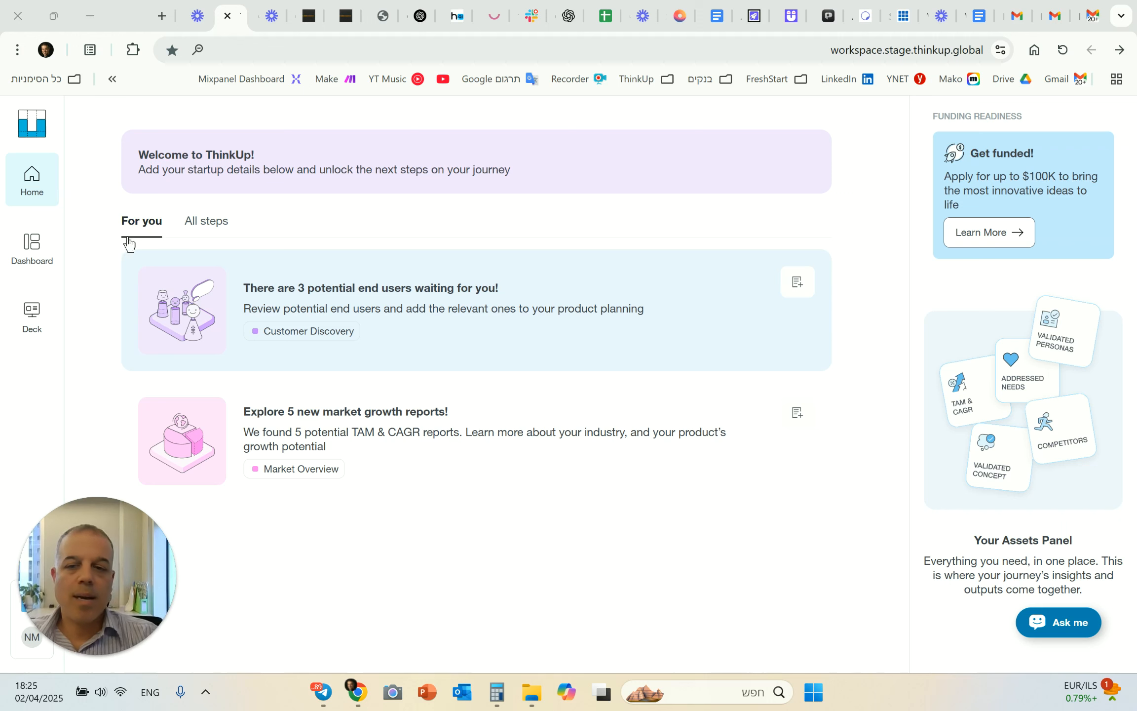
Look through the full list of journey steps and start Customer Discovery
click(202, 226)
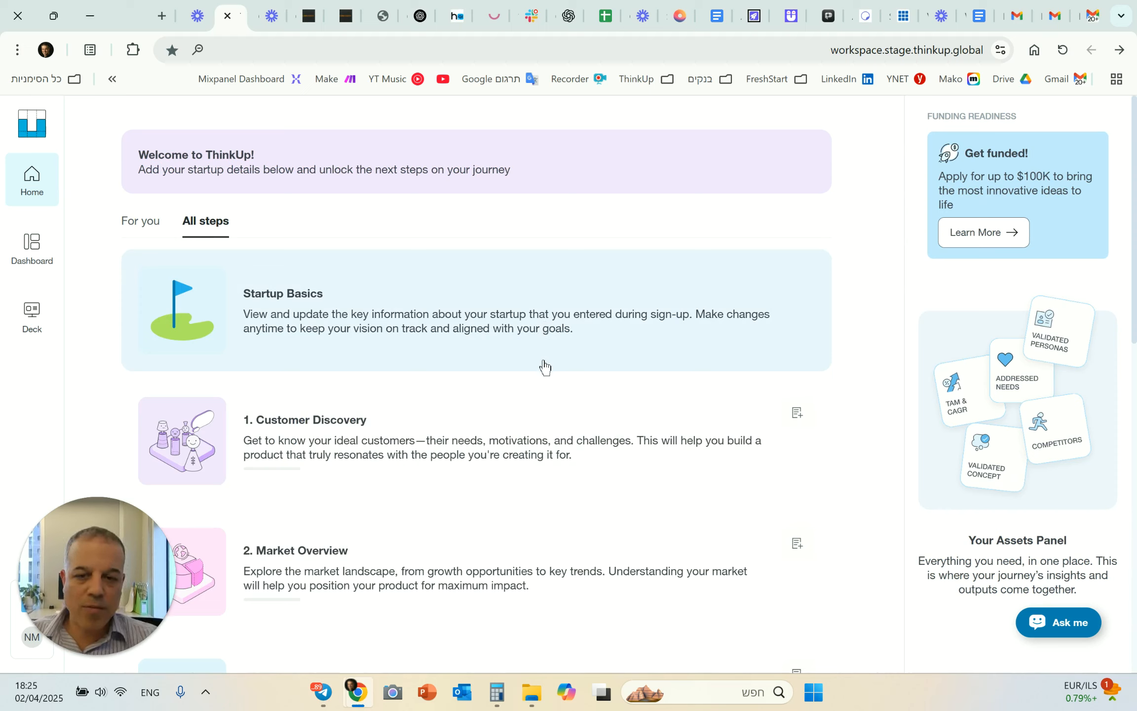
scroll(407, 422, down, 5)
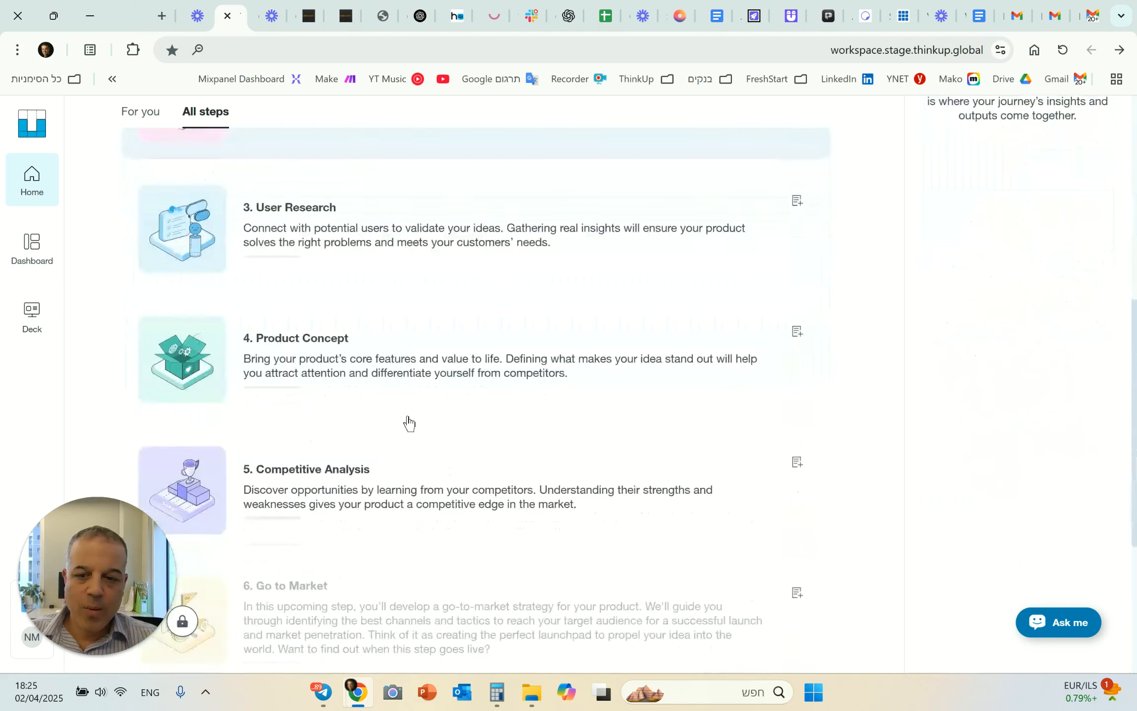
scroll(406, 422, up, 5)
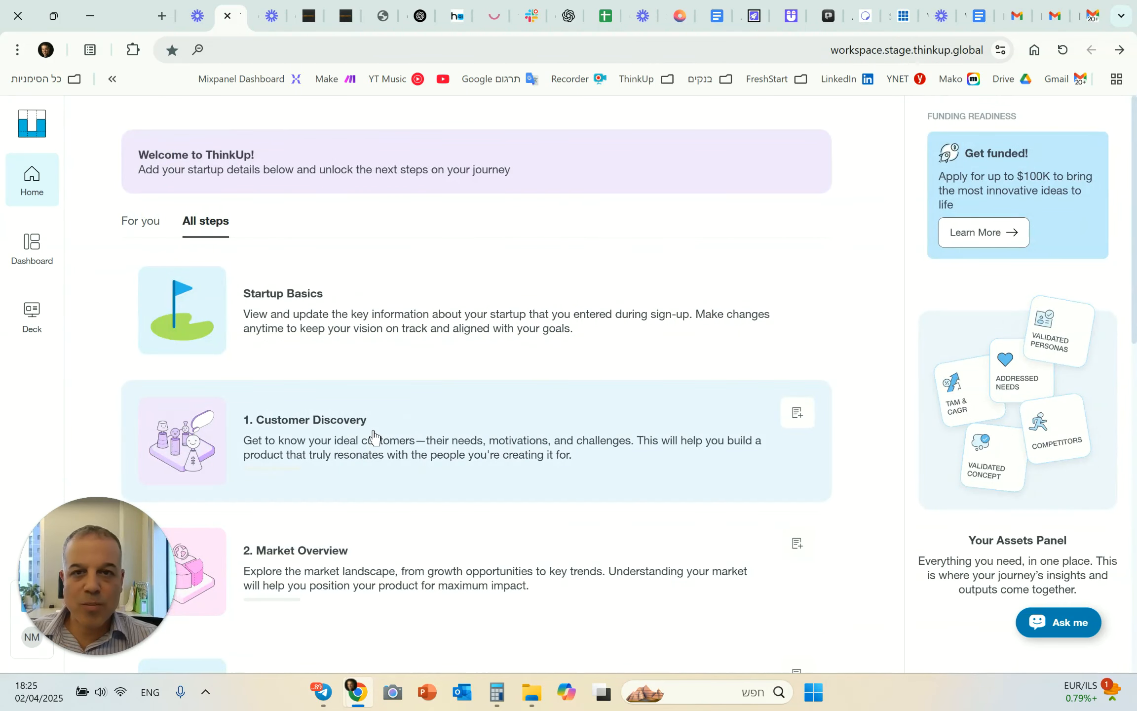
click(400, 449)
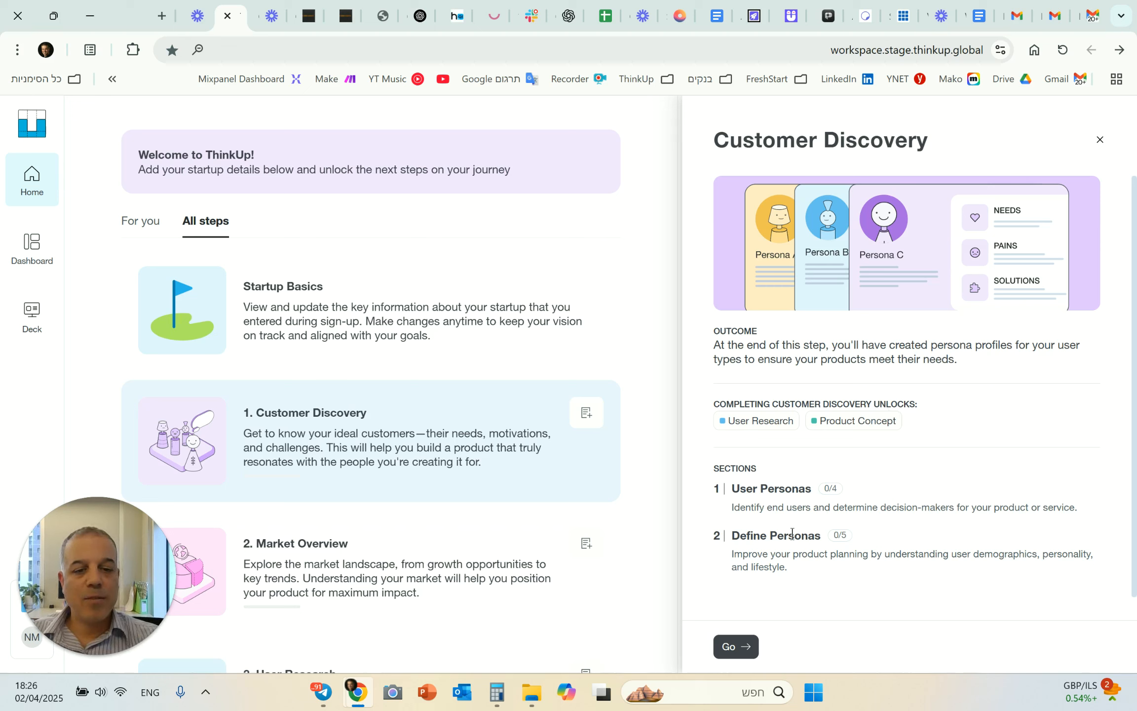
click(736, 646)
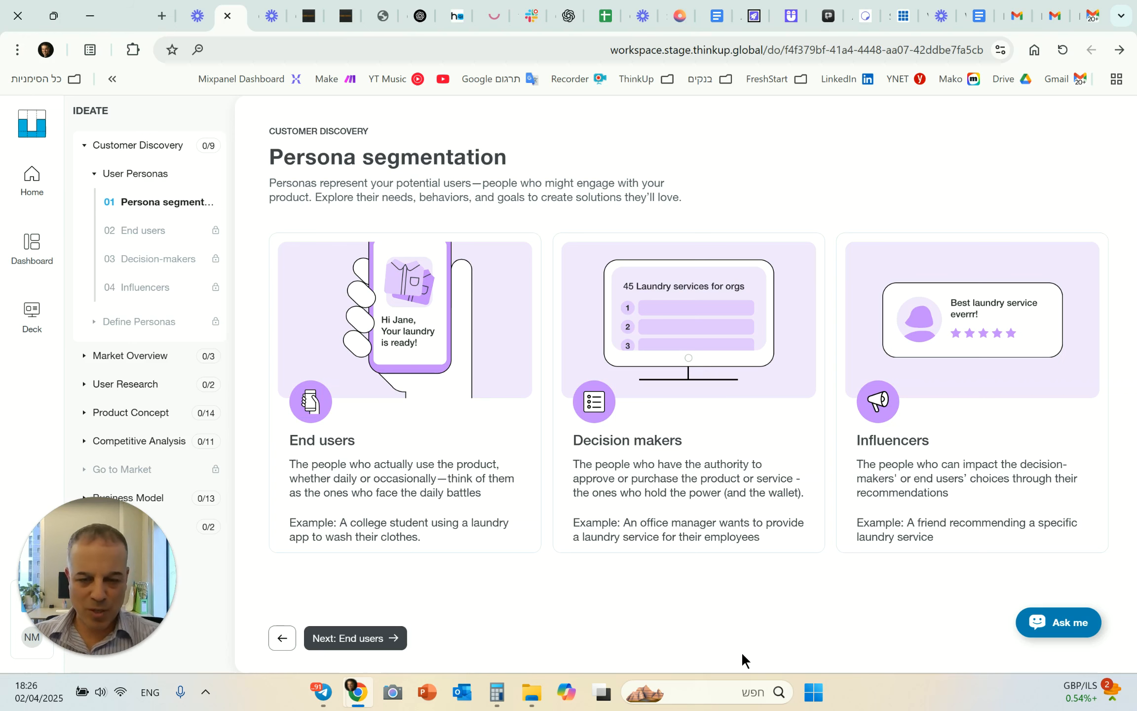
Continue to End users and add the user "Student" with the description "Remote student with difficulties to assess dorms remotely"
click(365, 644)
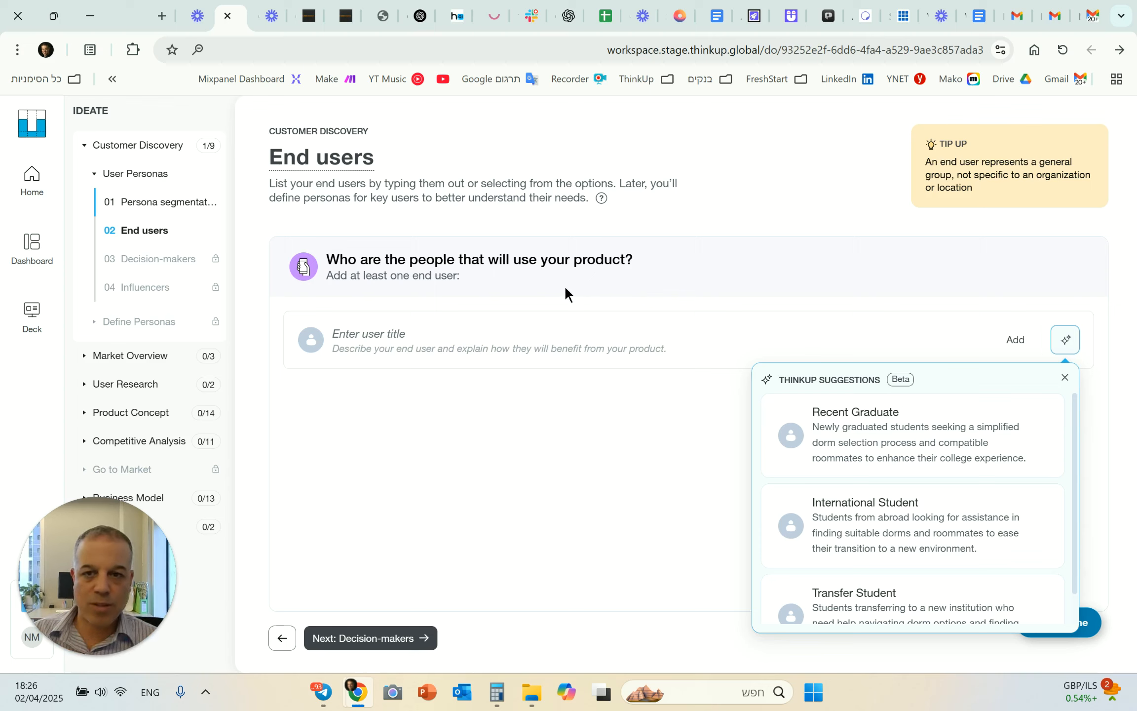
click(371, 332)
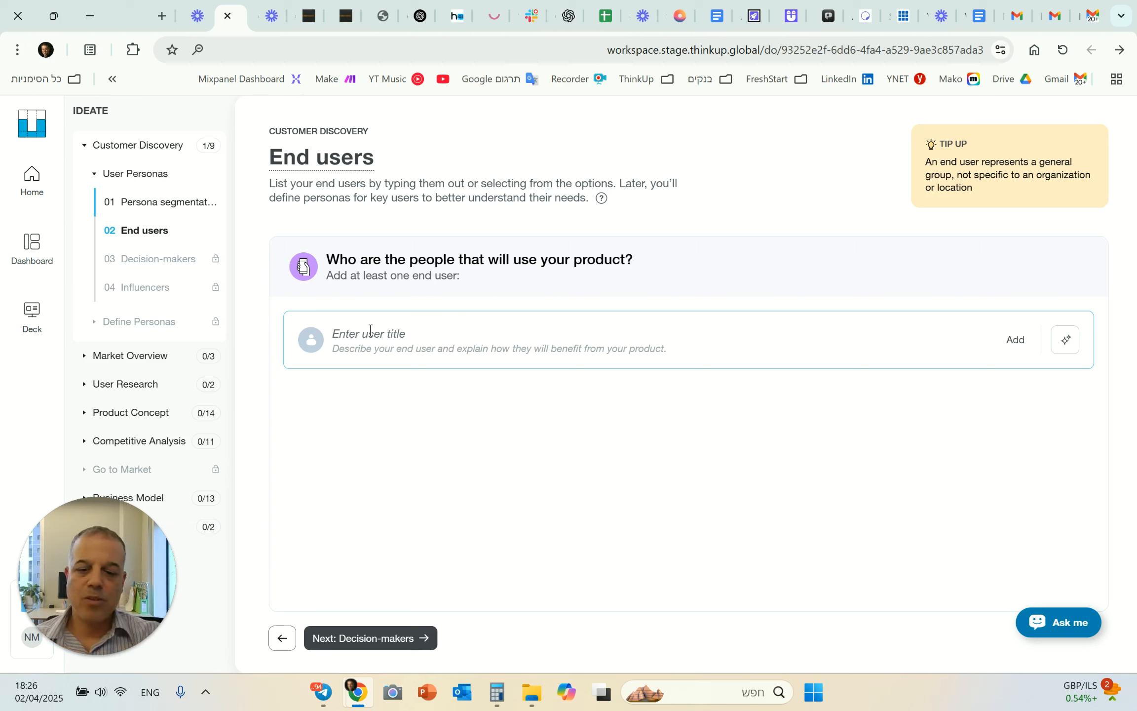
text(Student)
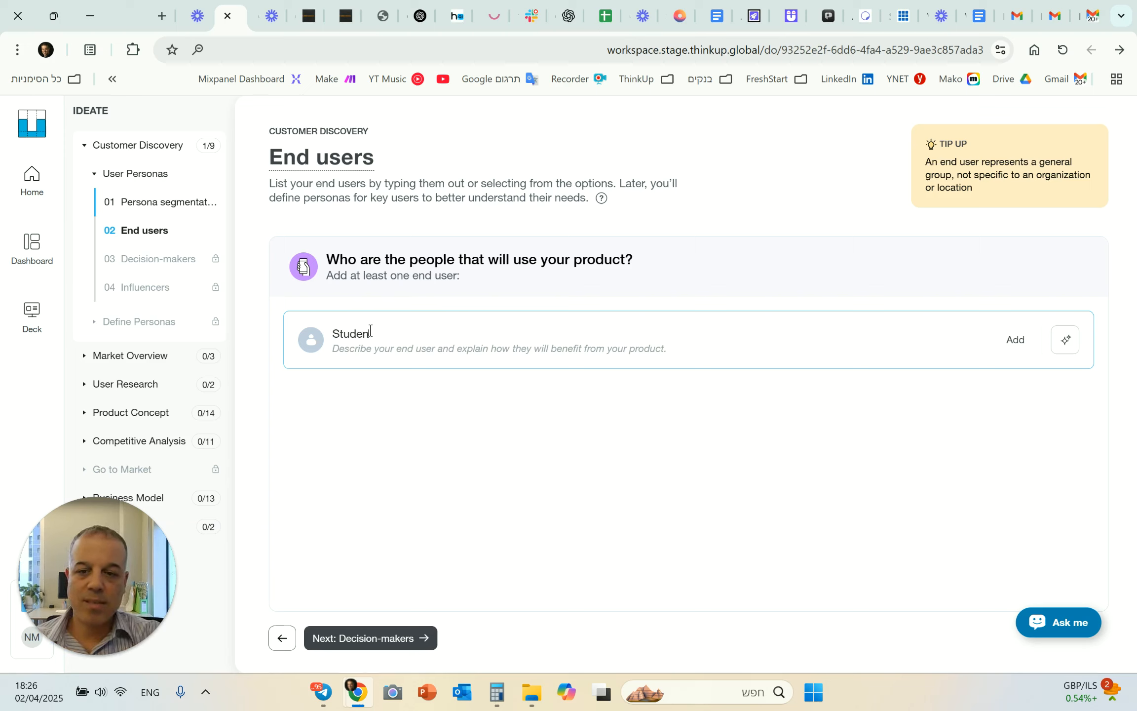
click(414, 355)
text(Remo)
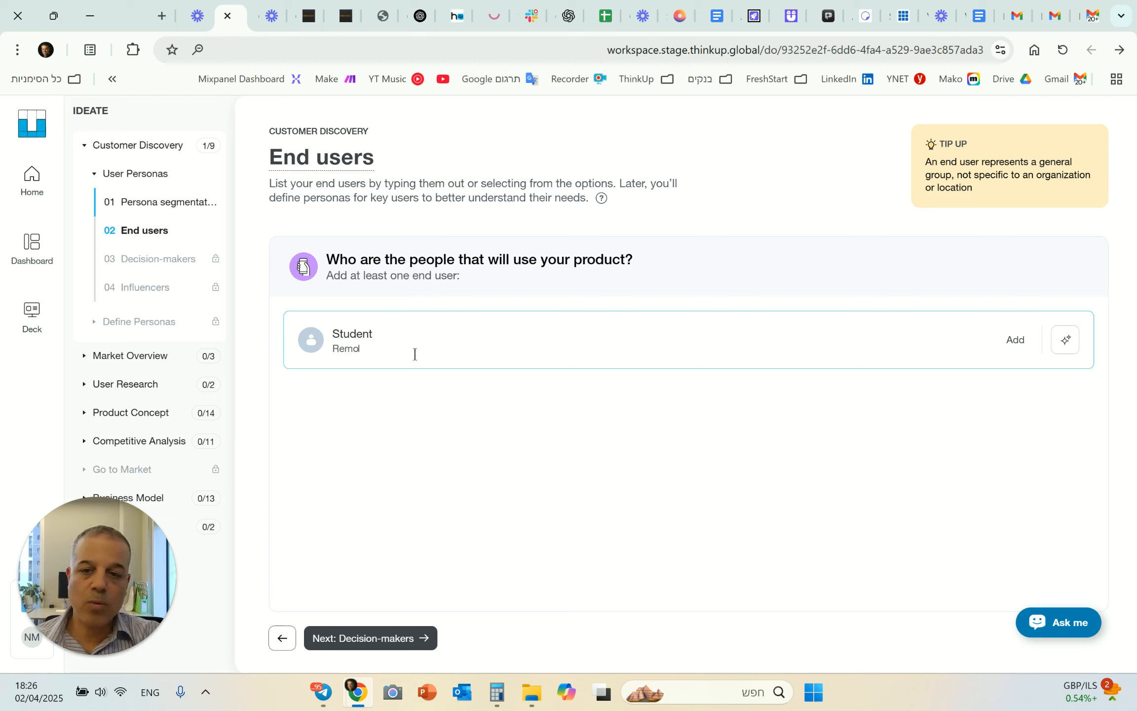
text(te suldden)
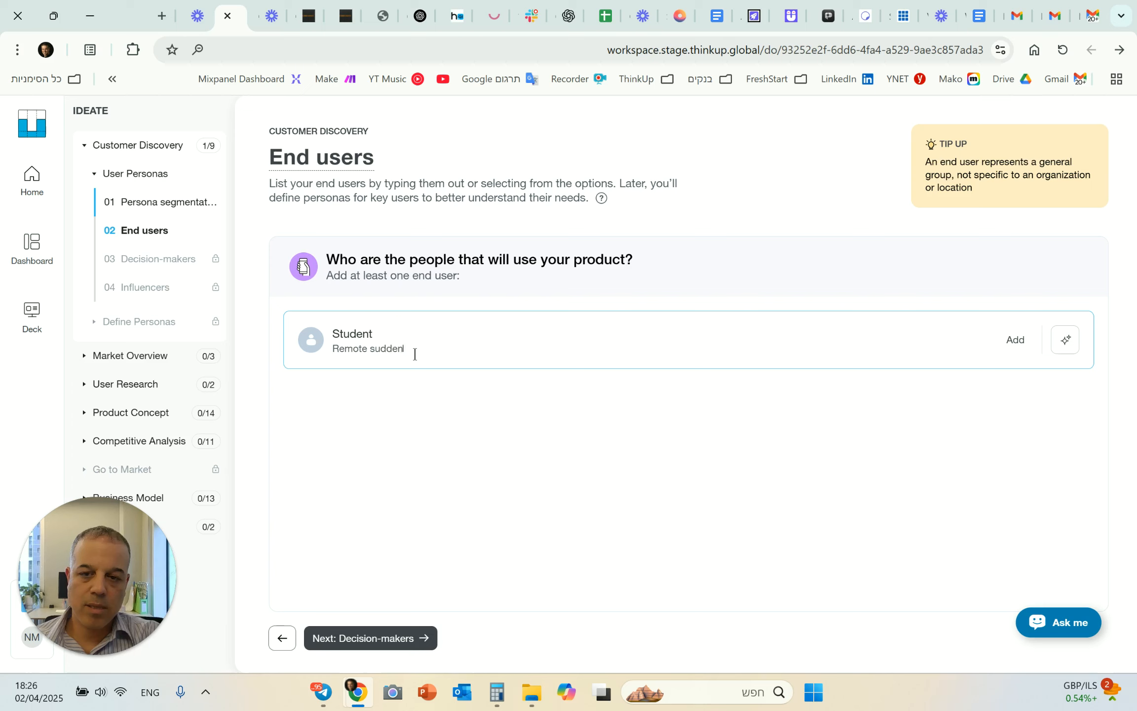
text(t)
key(BackSpace)
key(BackSpace)
key(BackSpace)
key(BackSpace)
key(BackSpace)
key(BackSpace)
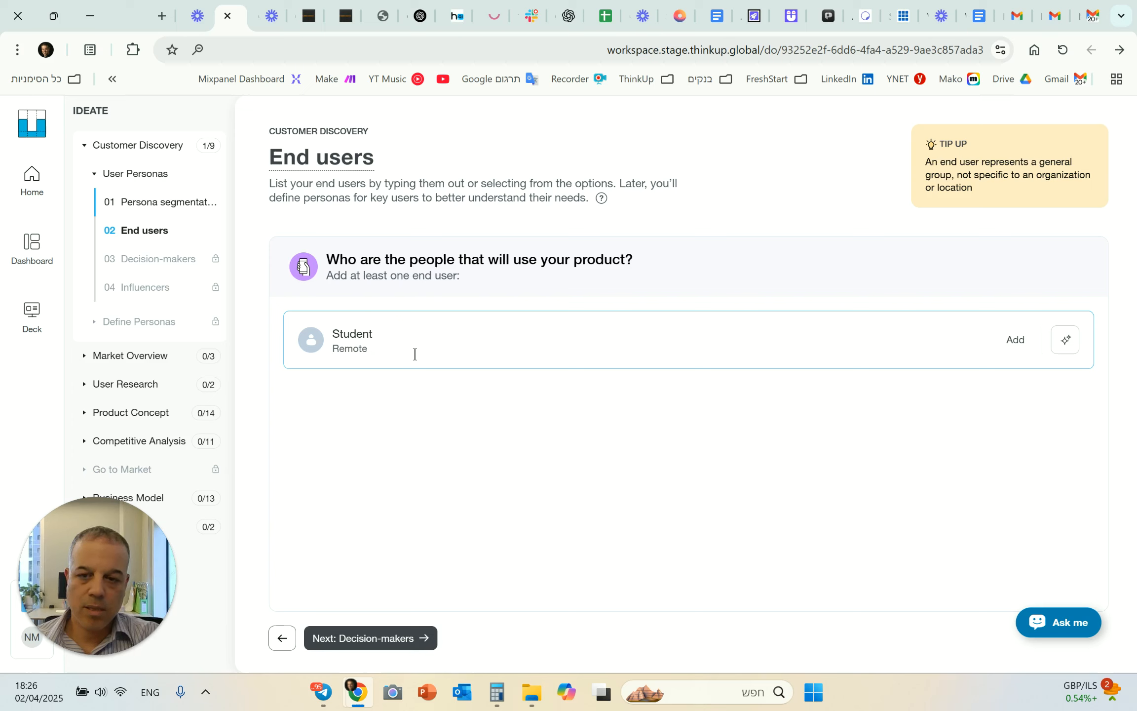
text(student with difficulties to assess dorms remo)
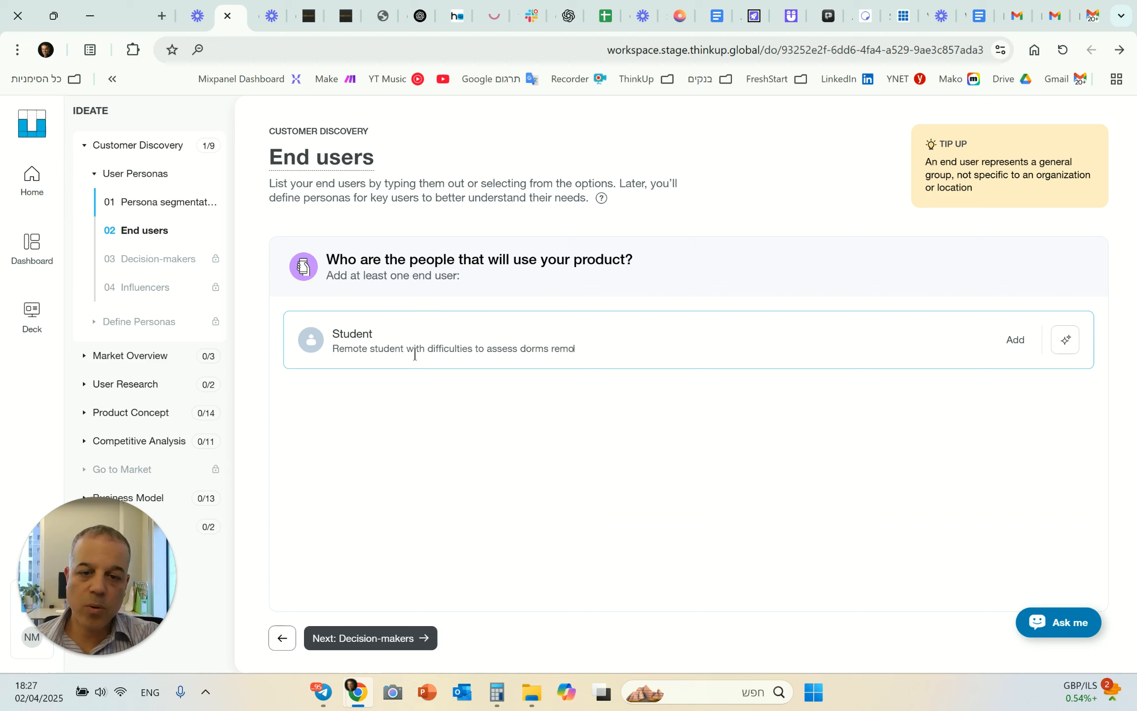
text(tely)
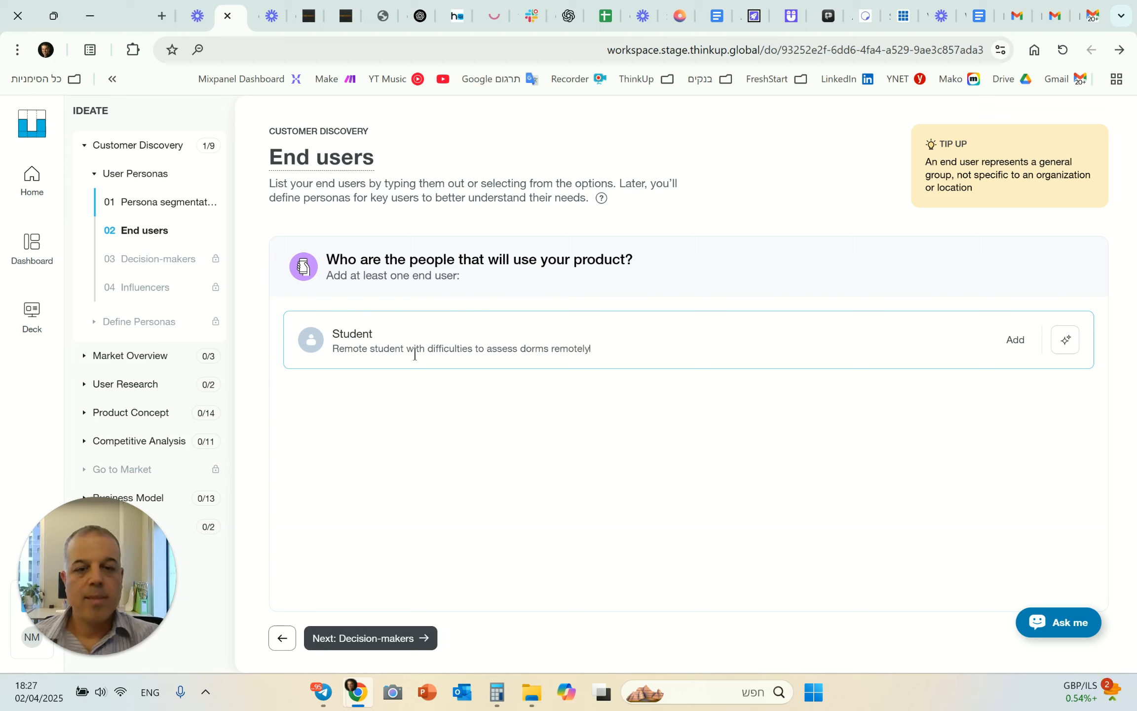
click(1012, 347)
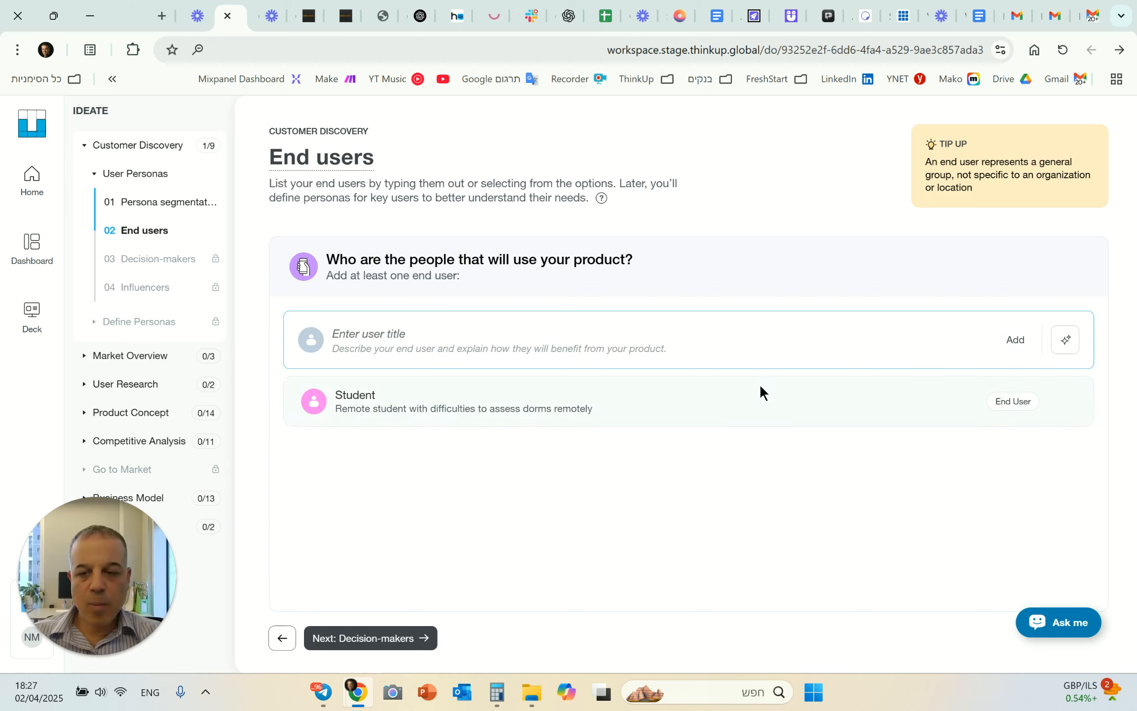
Add the suggested users Recent Graduate and International Student to the end users
click(1066, 347)
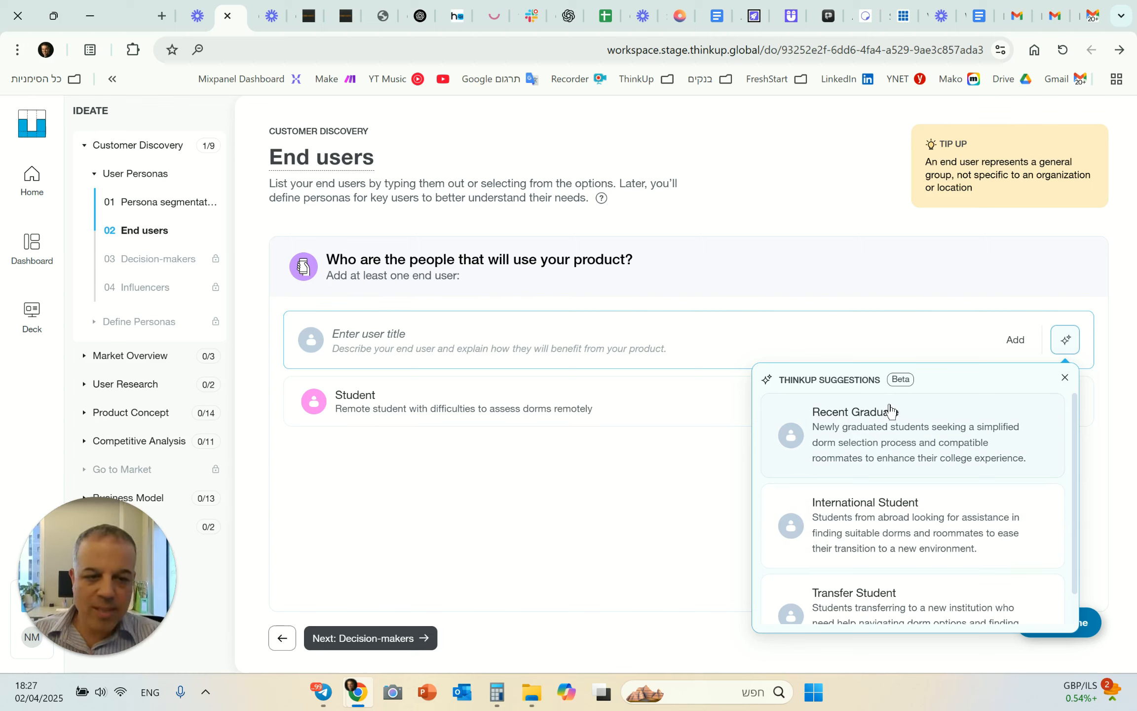
click(903, 439)
click(879, 508)
scroll(839, 585, down, 1)
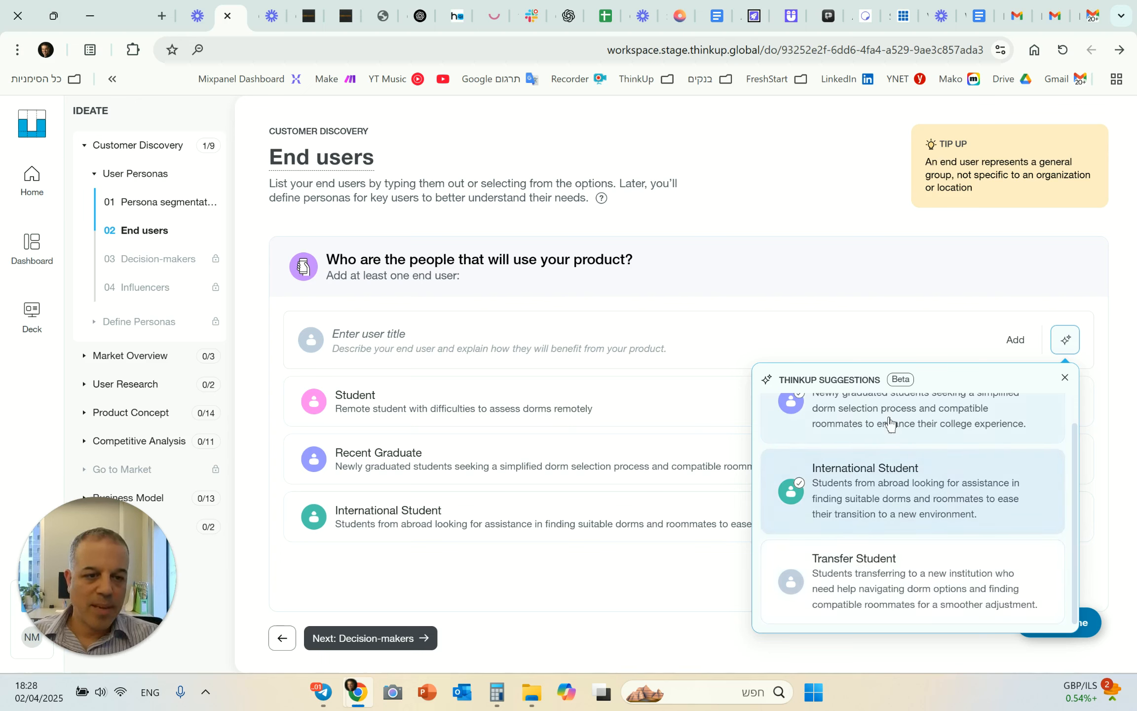
click(544, 565)
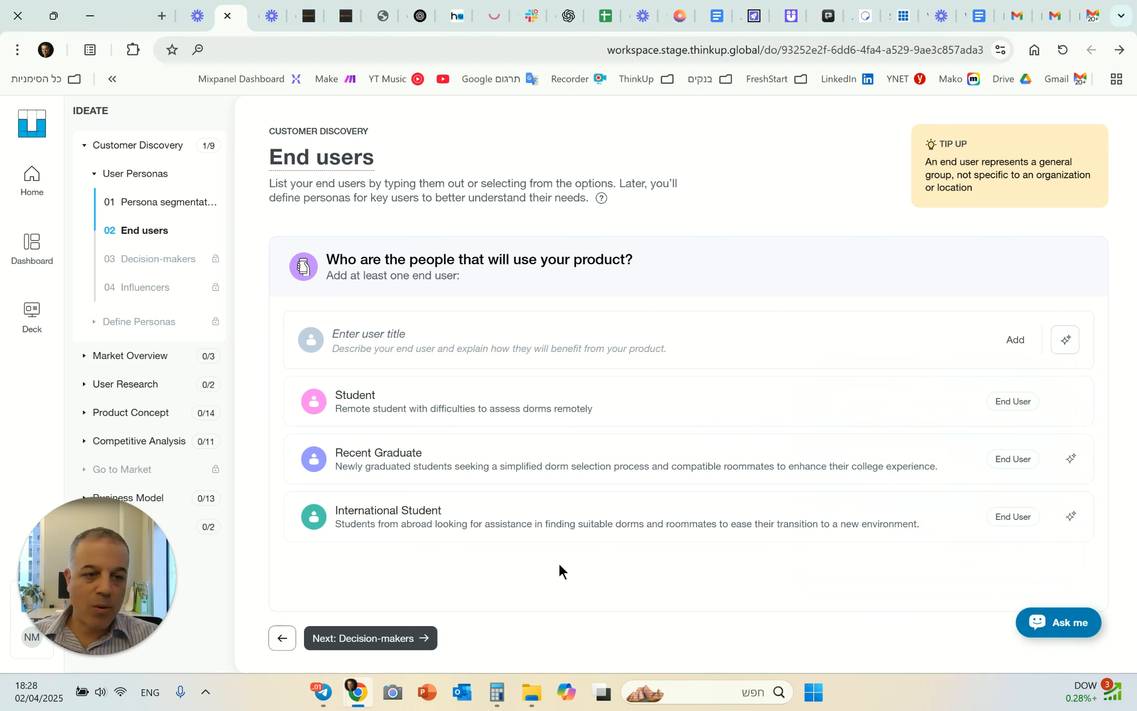
Continue to Decision-makers and add the existing end users Student, International Student and Recent Graduate as decision-makers
click(388, 641)
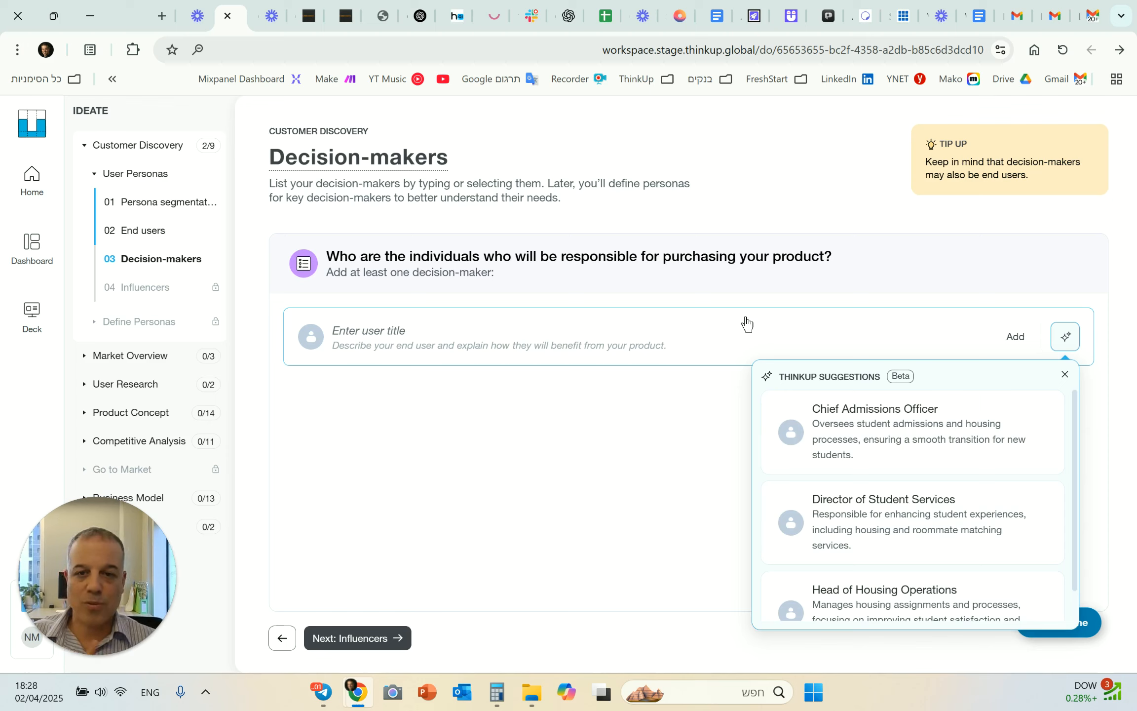
click(355, 330)
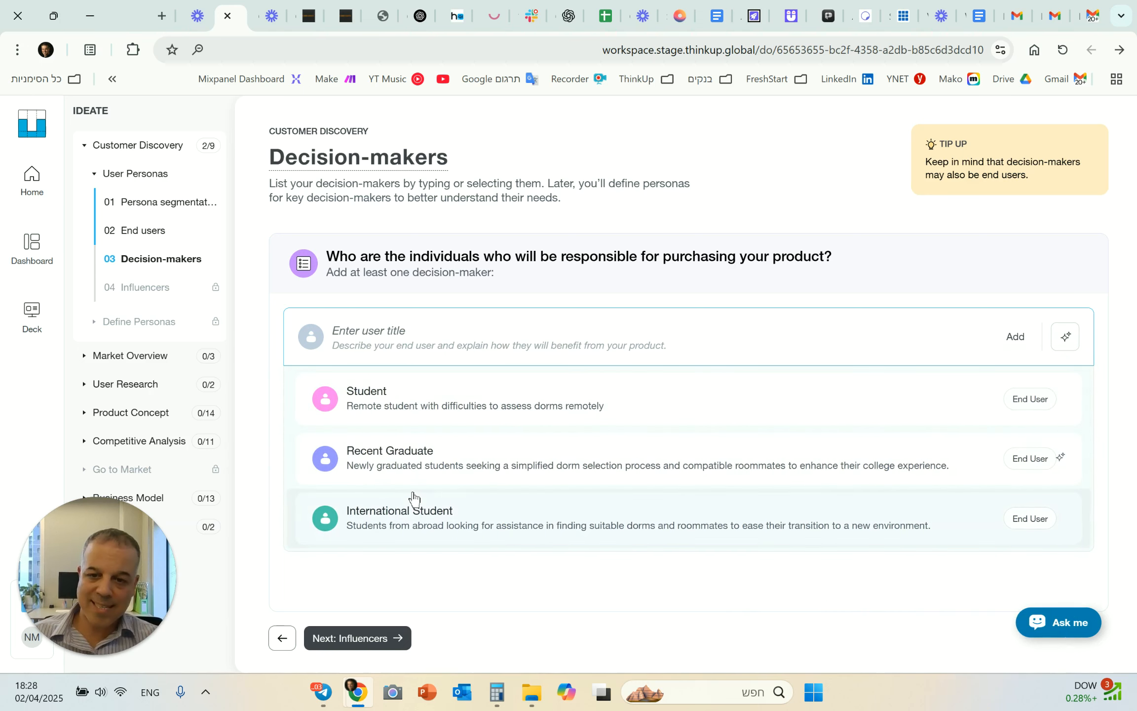
click(419, 403)
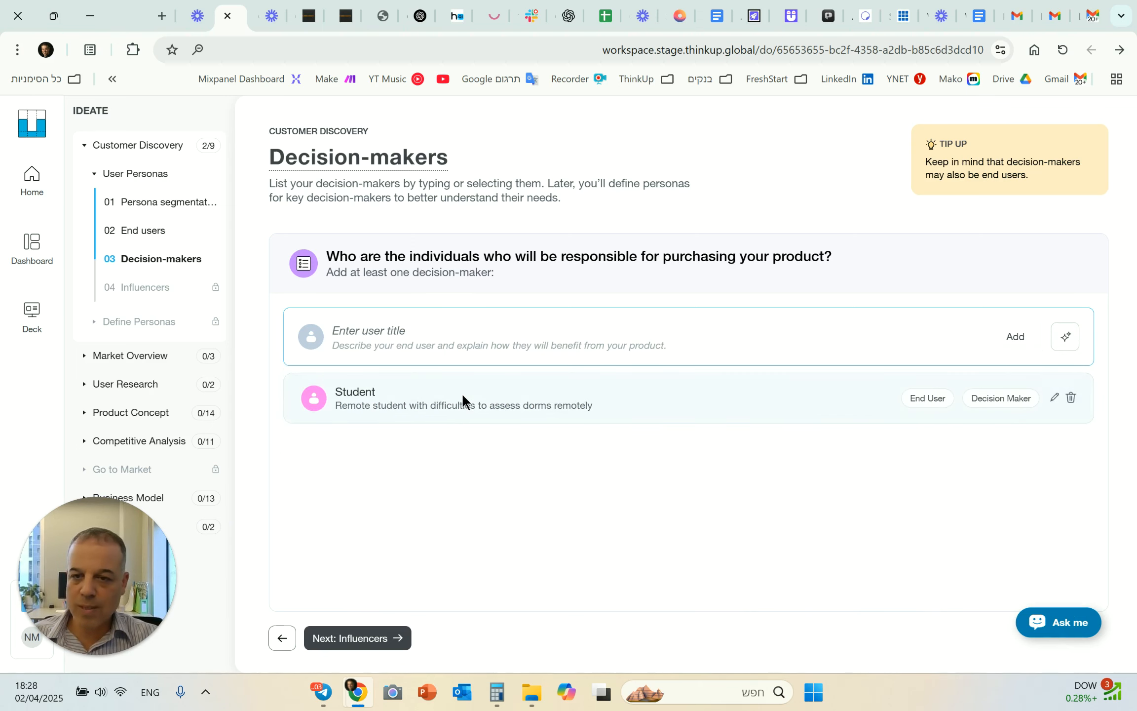
click(462, 463)
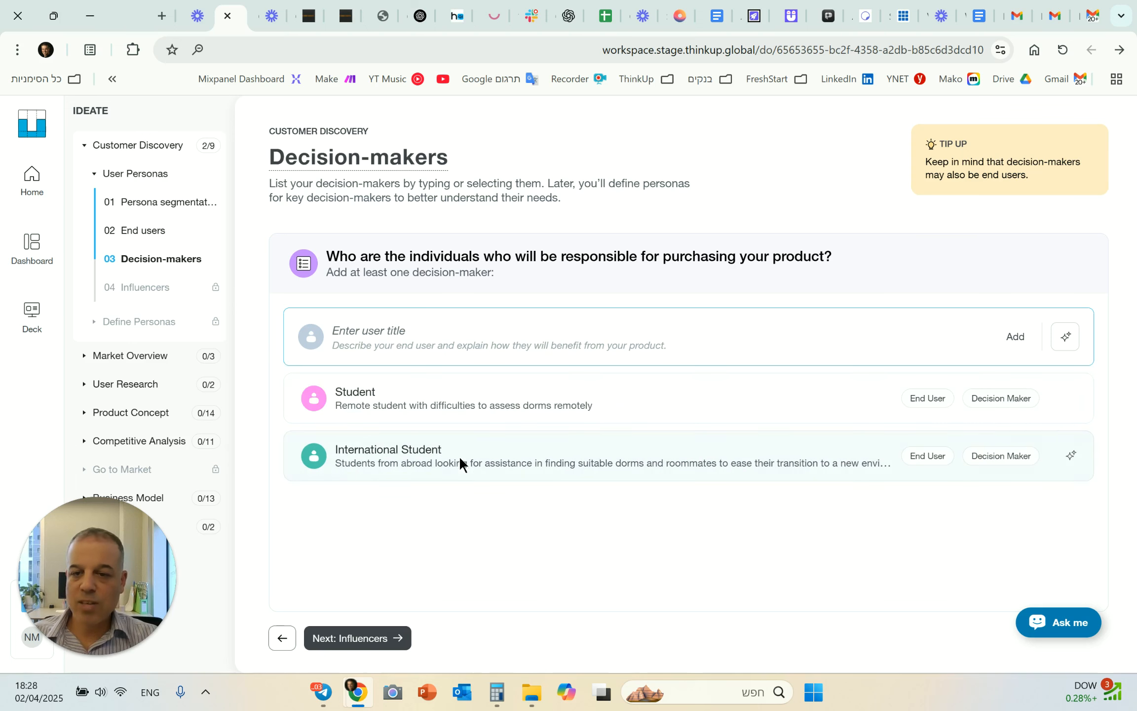
click(431, 401)
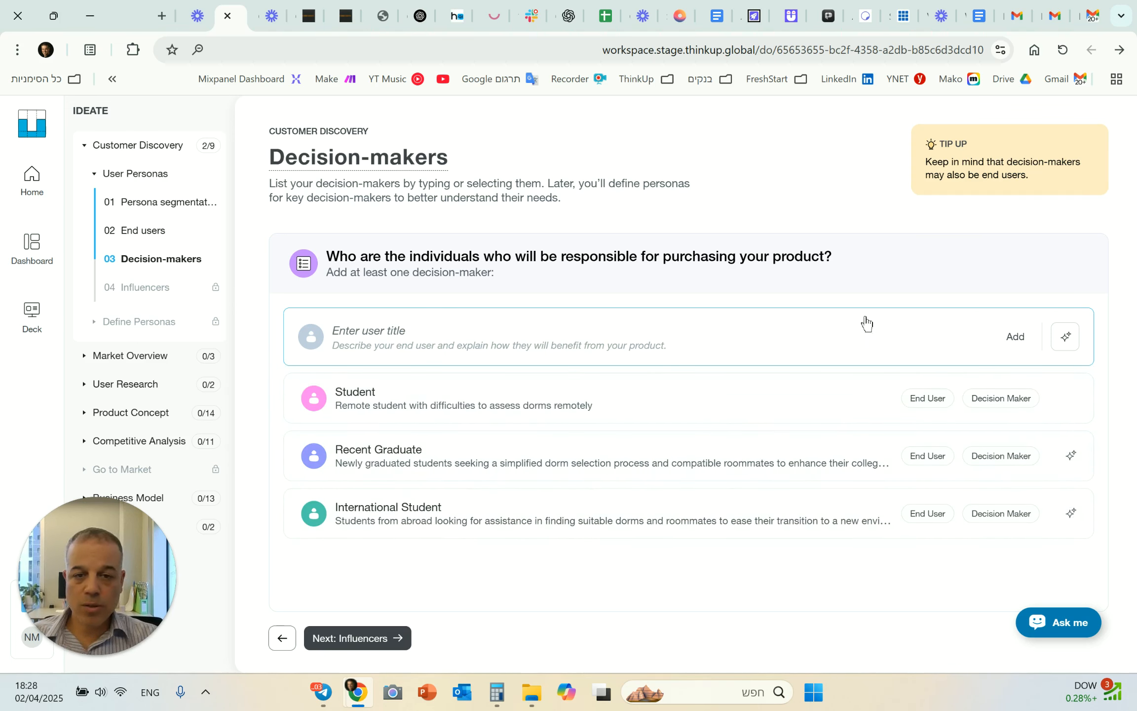
Add the suggested Chief Admissions Officer, Director of Student Services and Head of Housing Operations as decision-makers, and remove Director of Student Services again
click(1086, 334)
click(1066, 336)
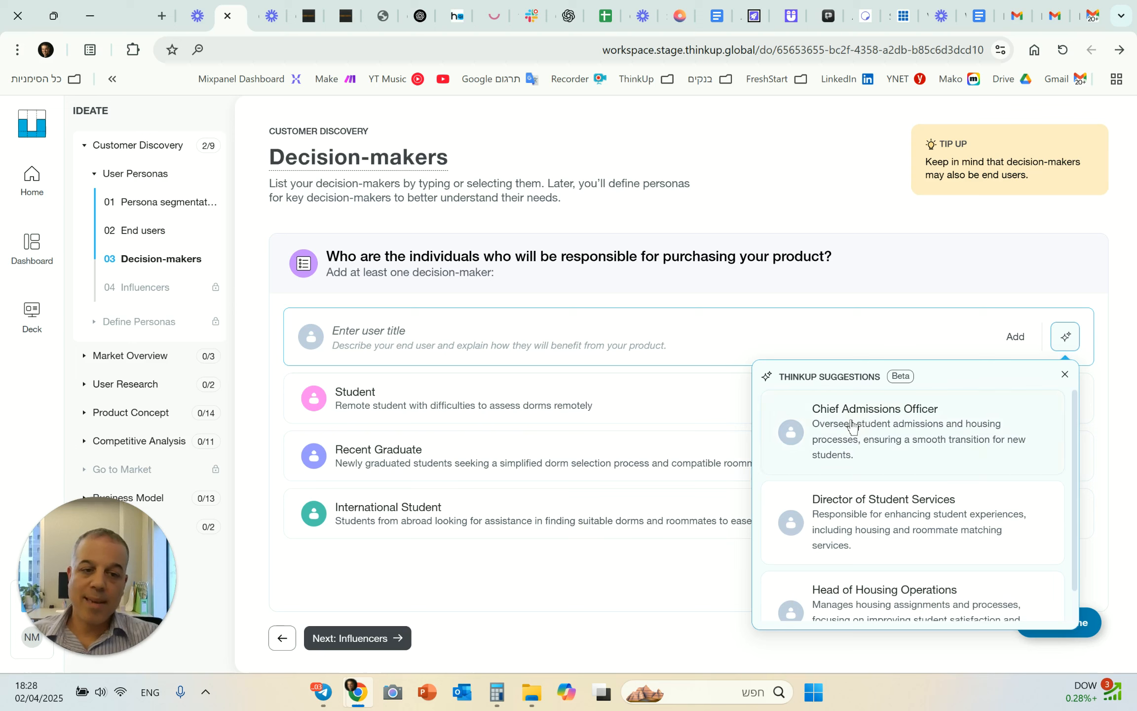
click(907, 442)
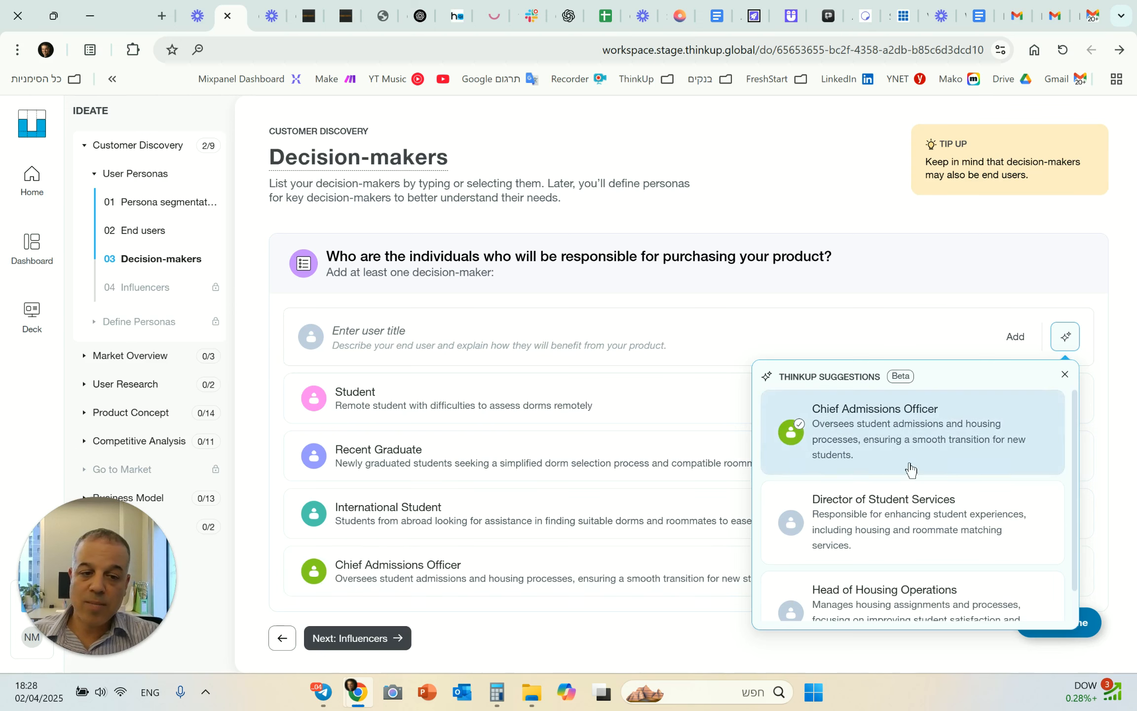
click(913, 519)
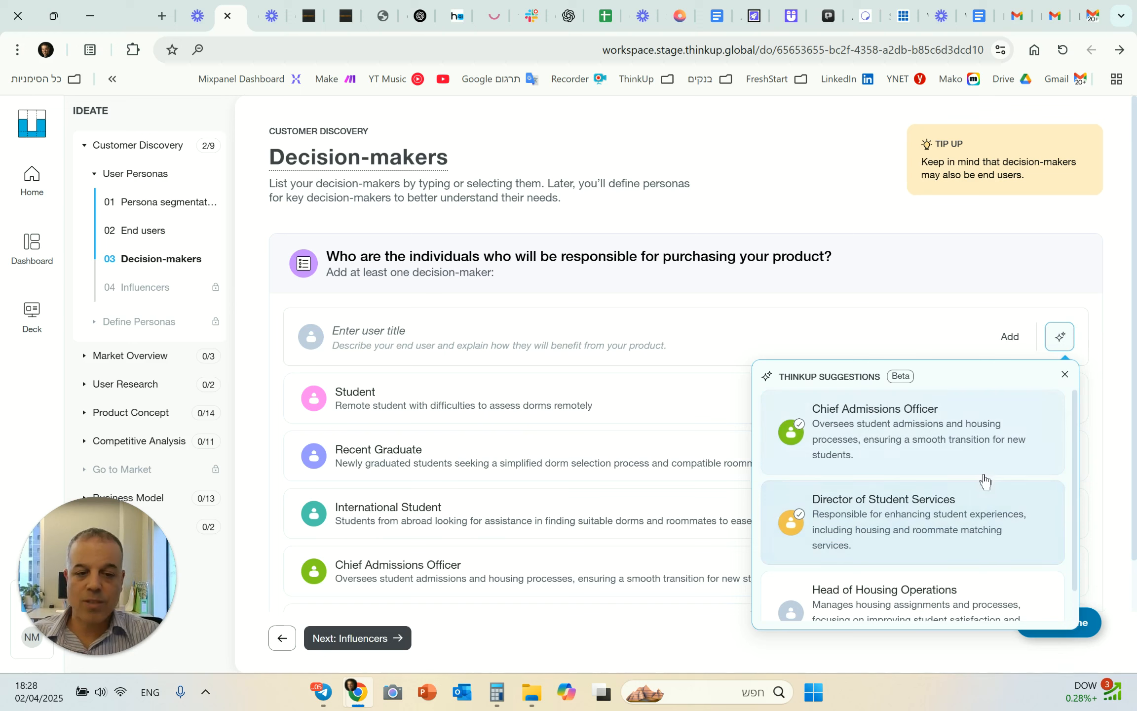
click(935, 592)
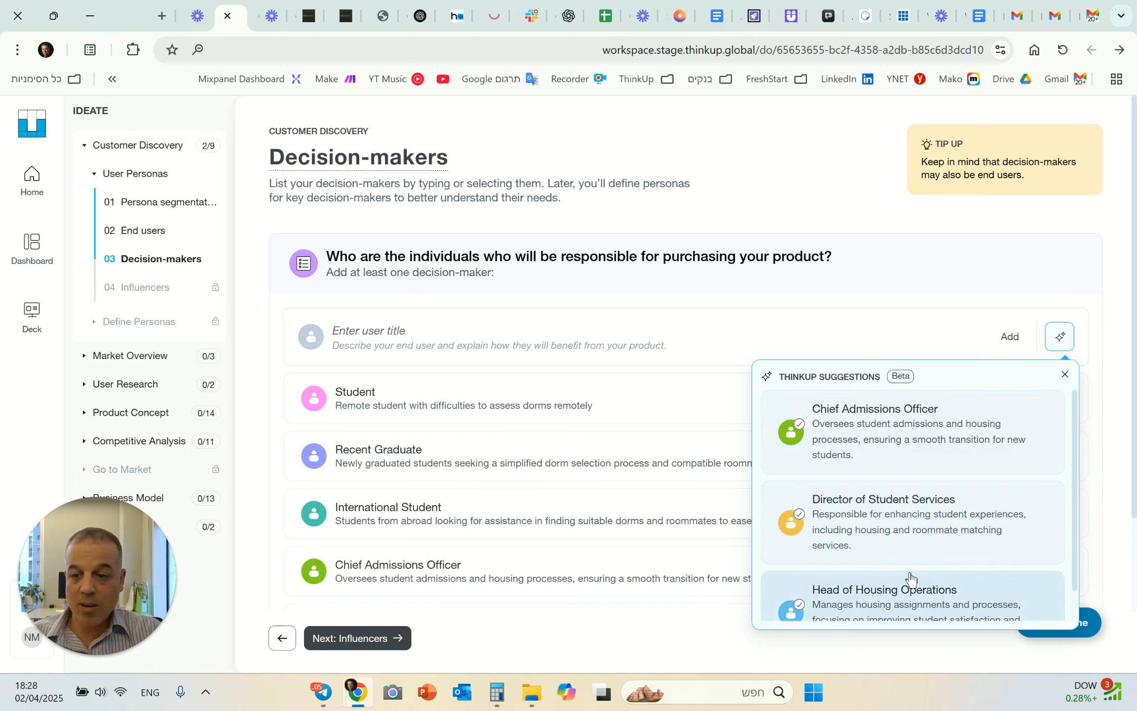
click(916, 535)
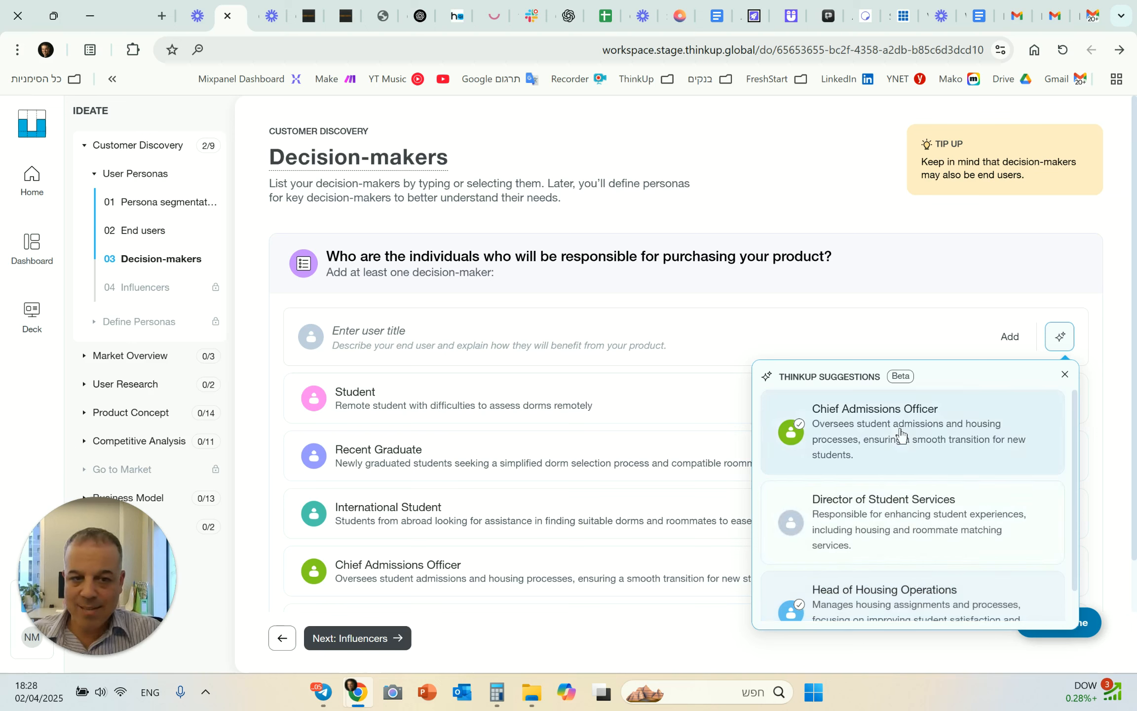
click(972, 296)
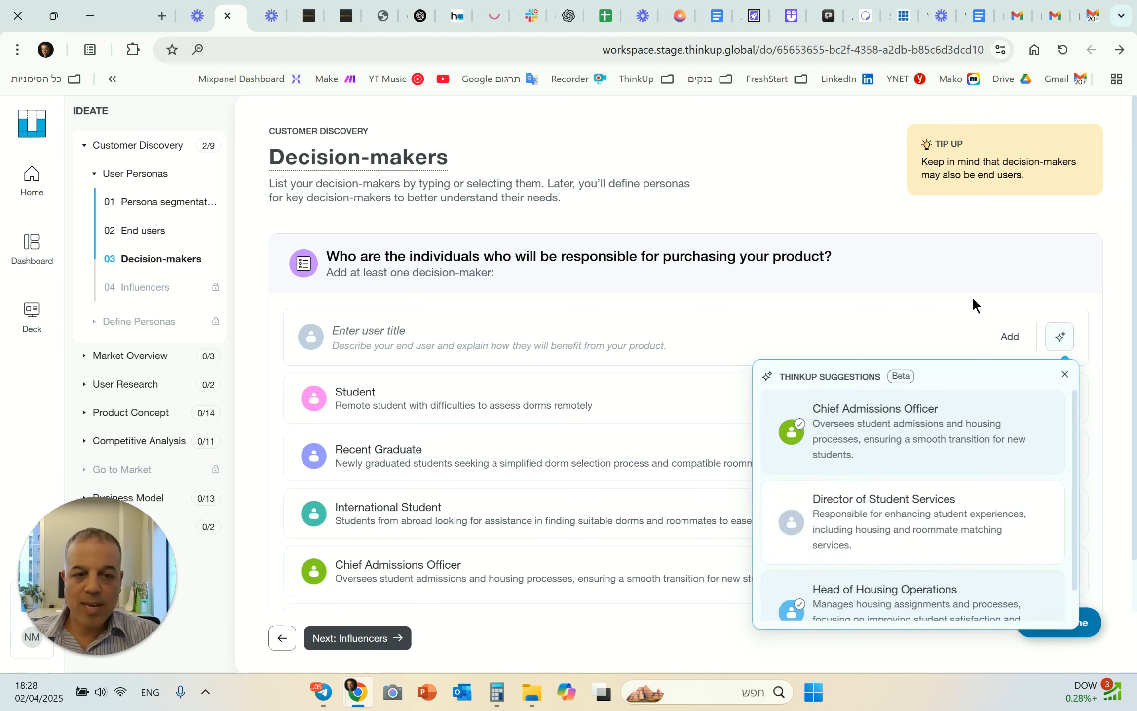
scroll(649, 424, down, 1)
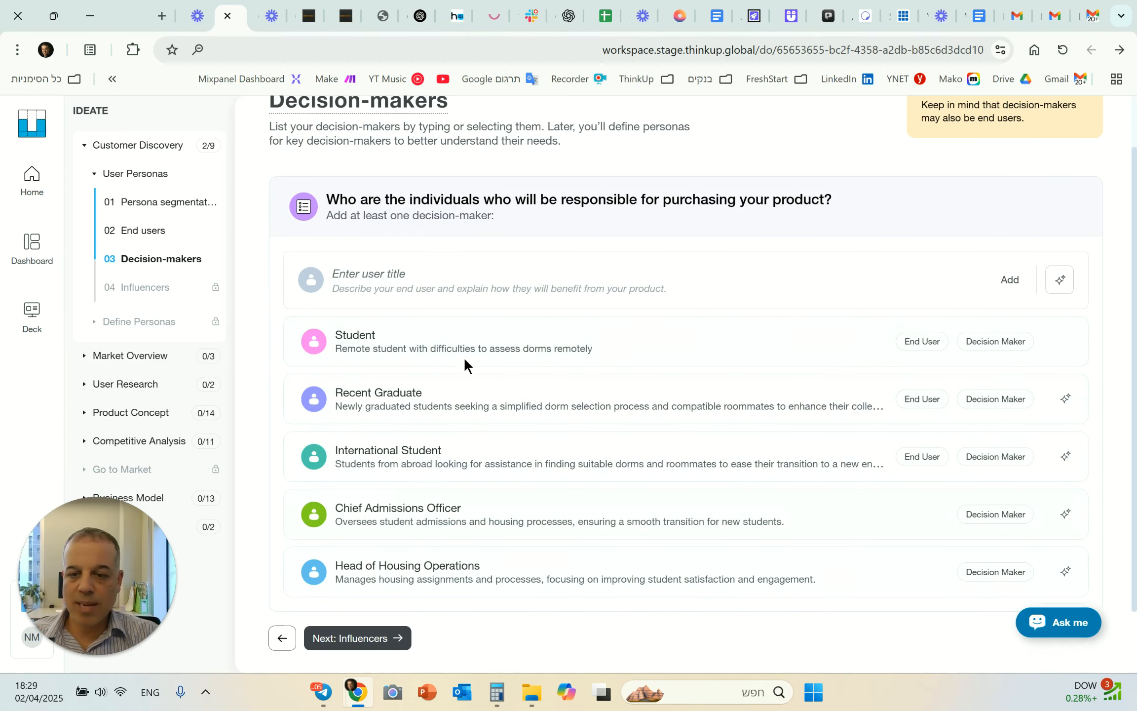
scroll(496, 434, up, 1)
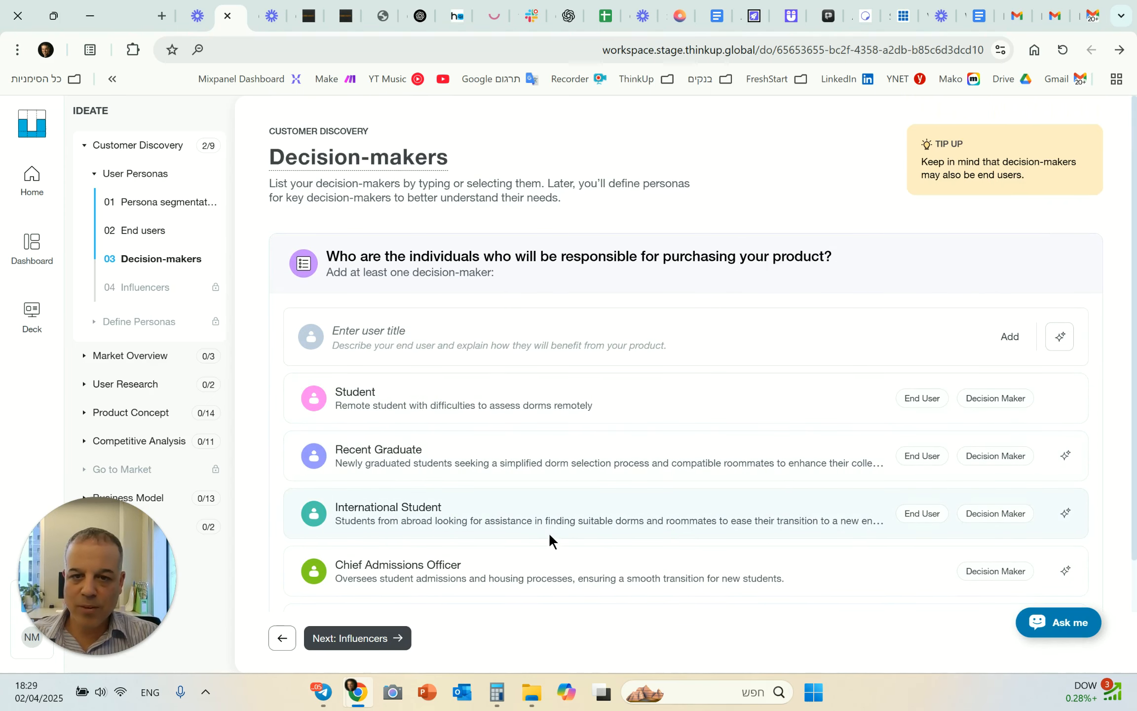
Continue to Influencers and add the suggested College Advisor, Student Influencer and Education Blogger
click(363, 639)
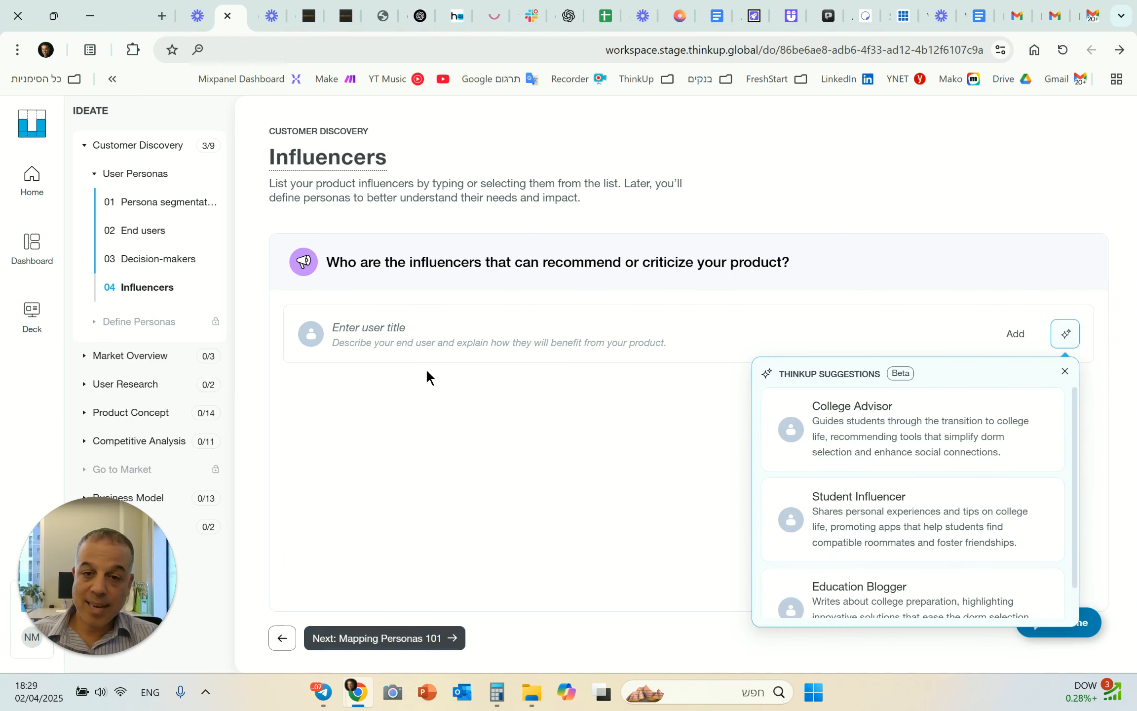
click(938, 439)
click(913, 514)
scroll(898, 553, down, 1)
click(884, 583)
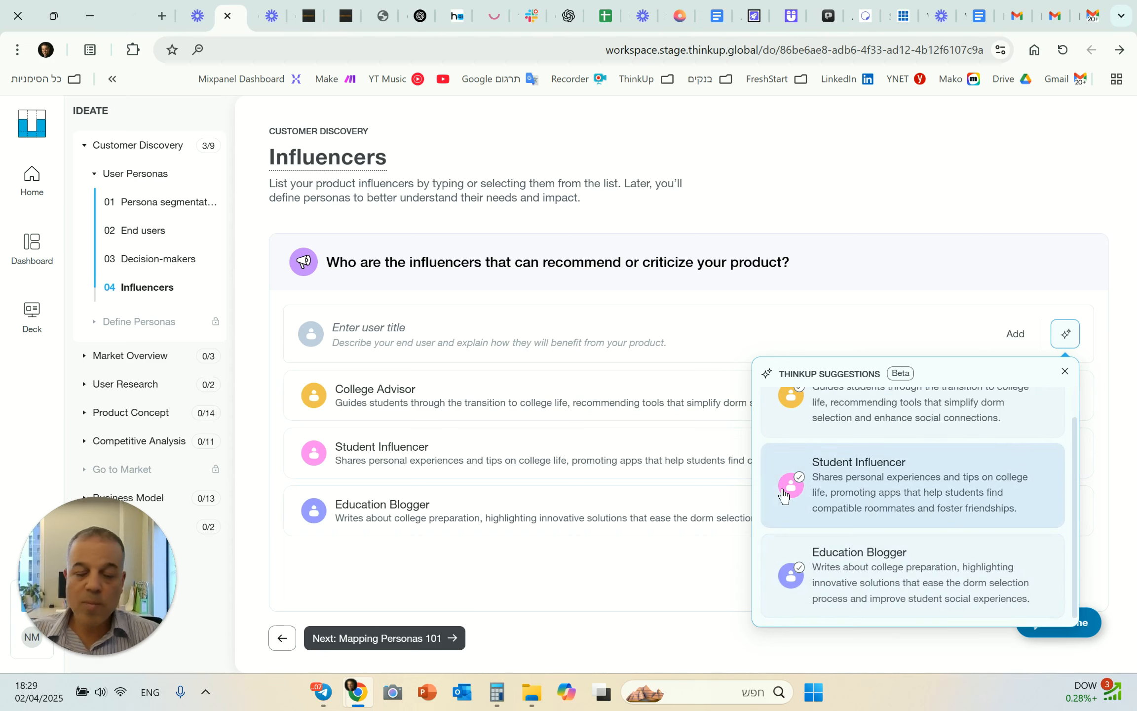